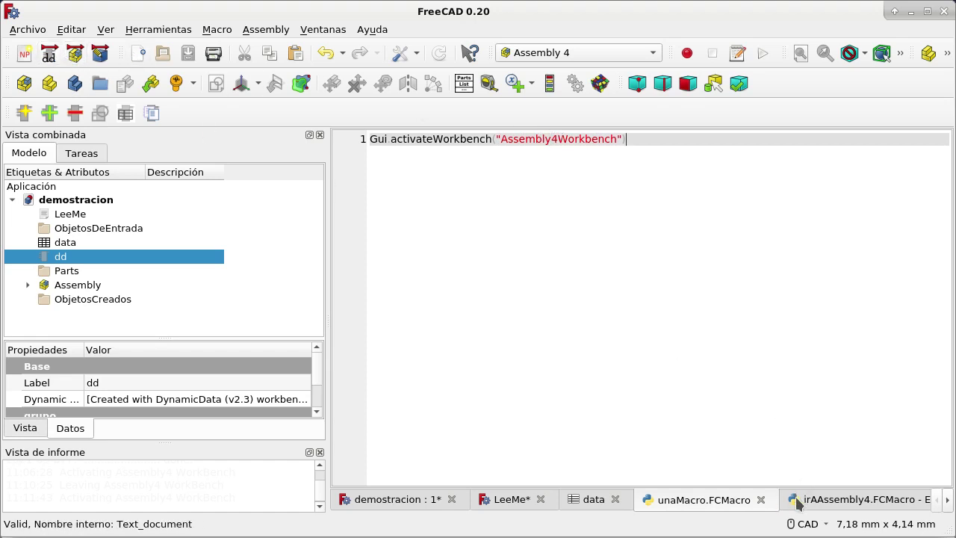
- Close the irAAssembly4.FCMacro and unaMacro.FCMacro editor tabs to leave the demostracion 3D view
click(836, 499)
click(912, 499)
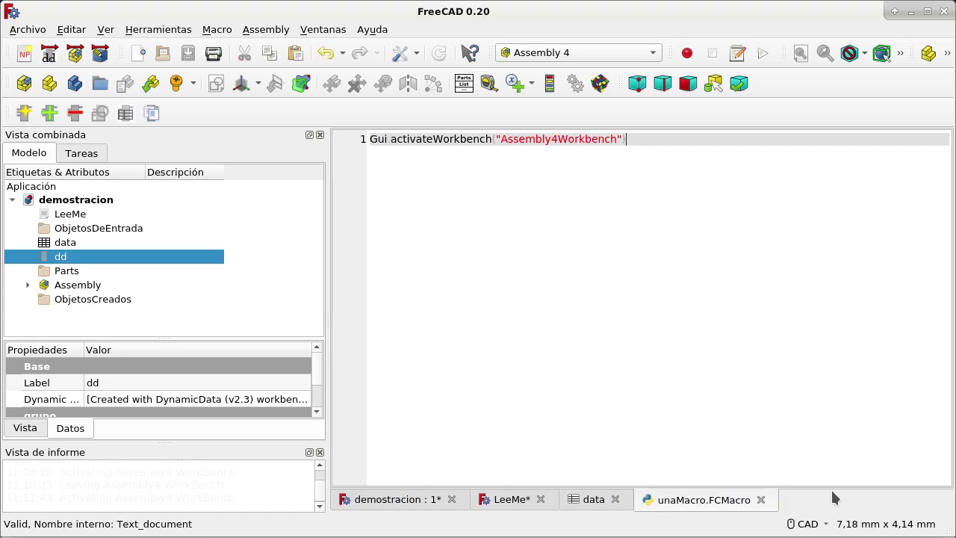
click(767, 499)
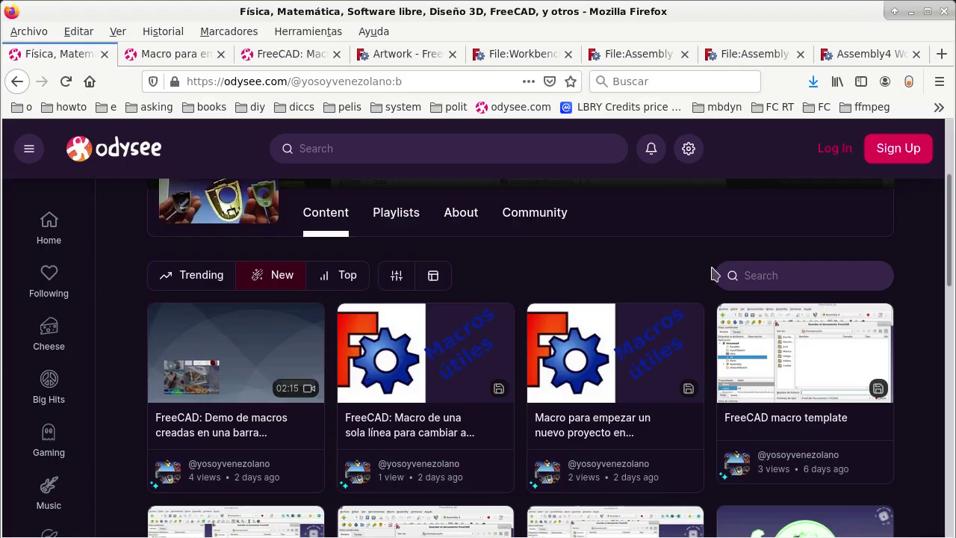
click(412, 80)
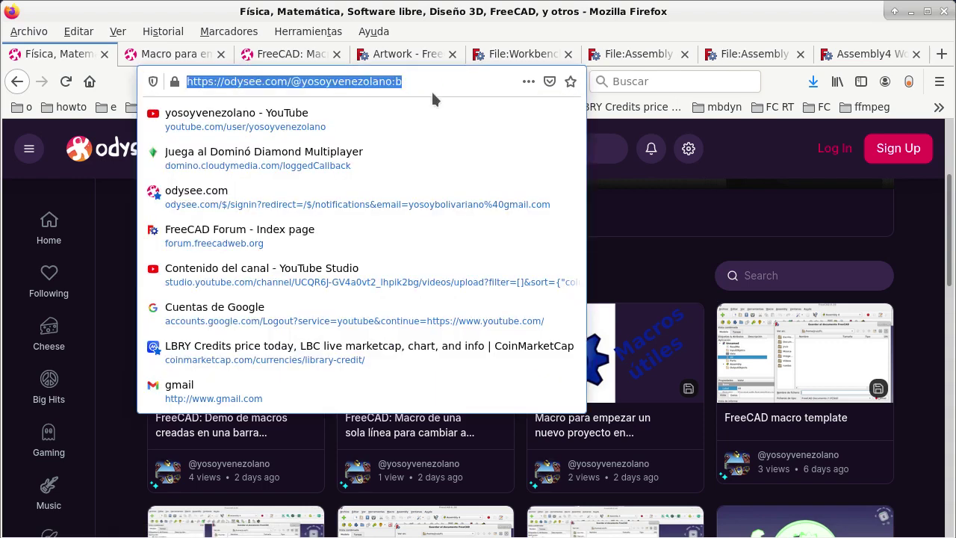
click(734, 196)
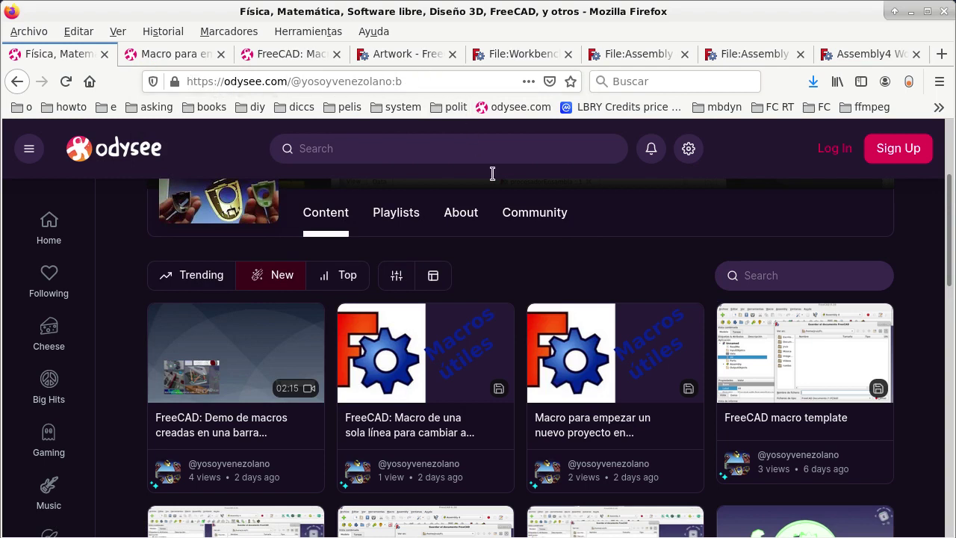
mouse_move(448, 387)
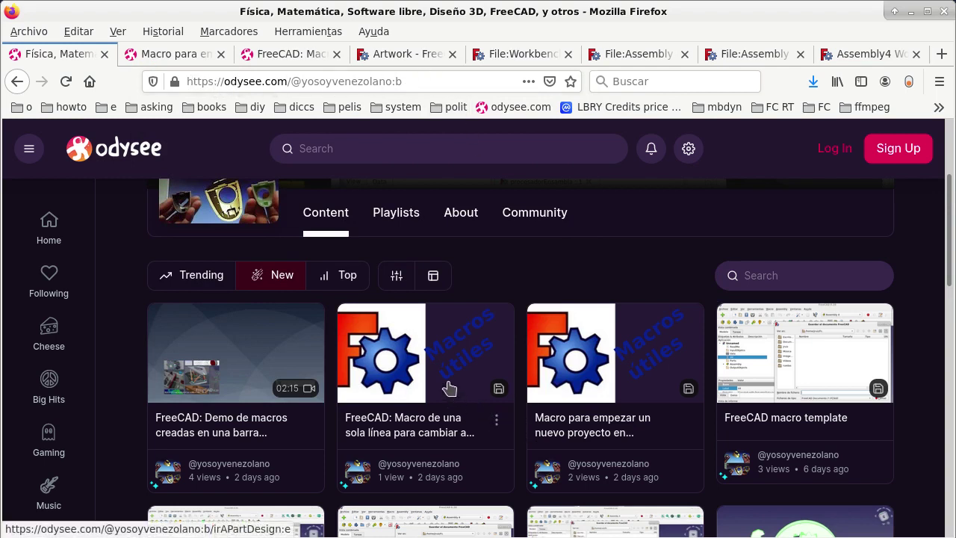
scroll(508, 352, down, 1)
scroll(508, 352, down, 3)
scroll(507, 351, down, 3)
scroll(507, 352, down, 4)
scroll(507, 352, down, 1)
scroll(507, 352, up, 3)
scroll(507, 352, up, 4)
scroll(508, 352, up, 3)
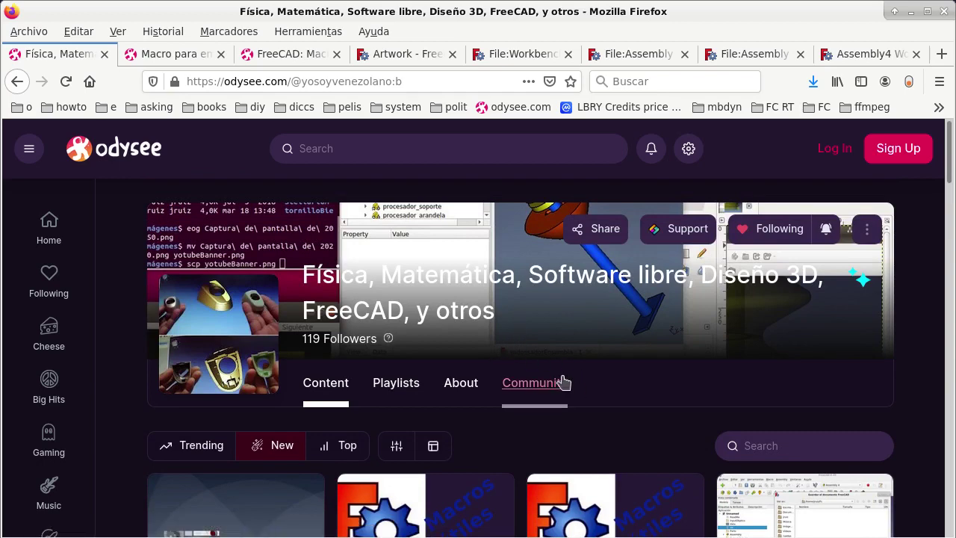
scroll(561, 380, down, 2)
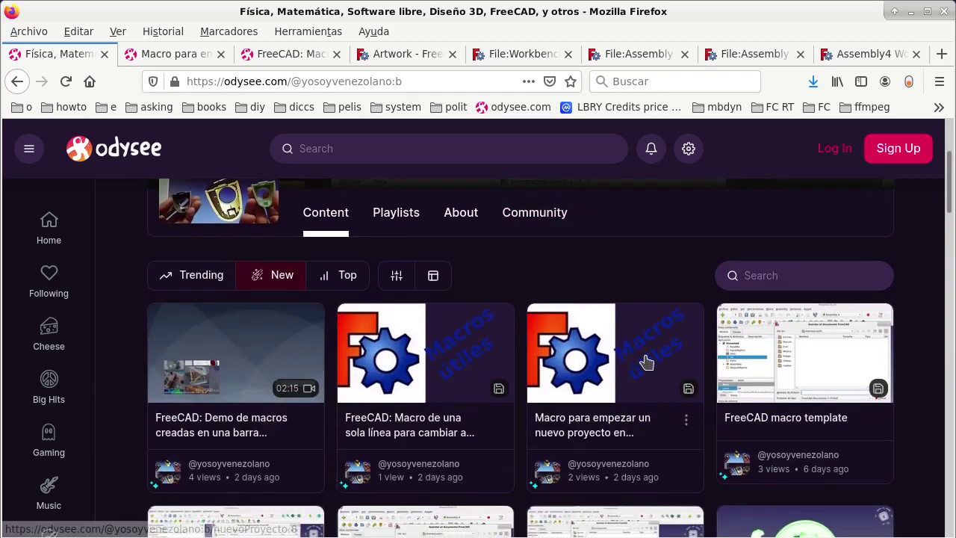
scroll(644, 361, up, 2)
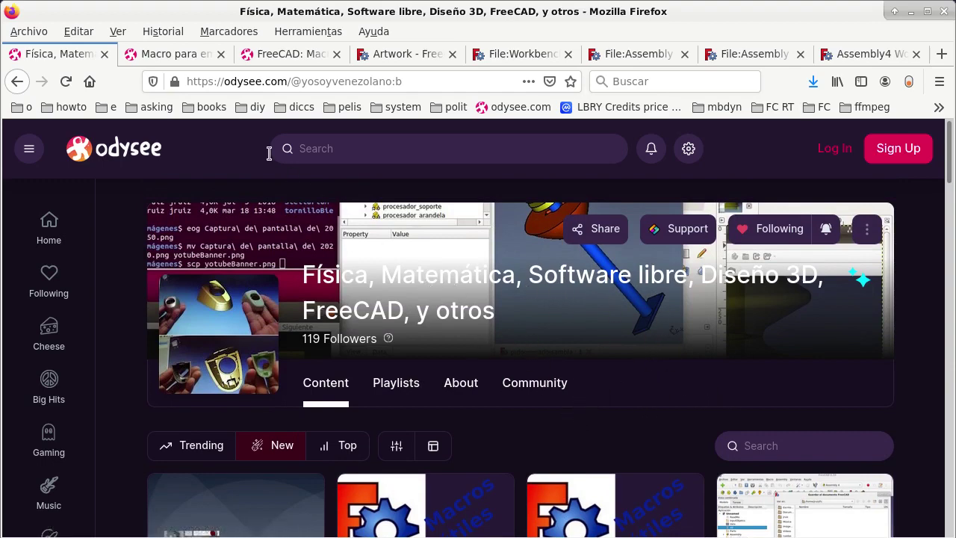
click(192, 60)
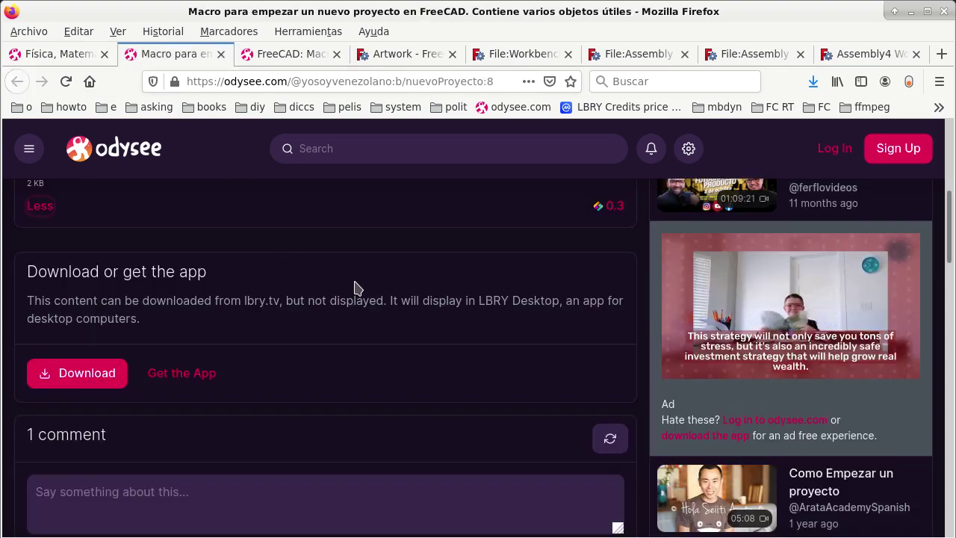
- Scroll the new-project macro page down to its Download section and back to the top
scroll(359, 289, up, 5)
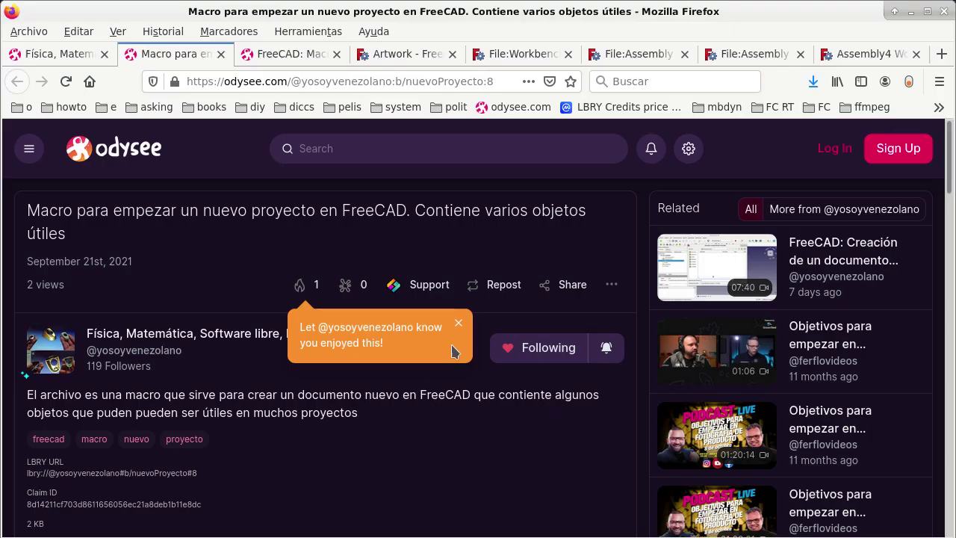
scroll(267, 267, down, 1)
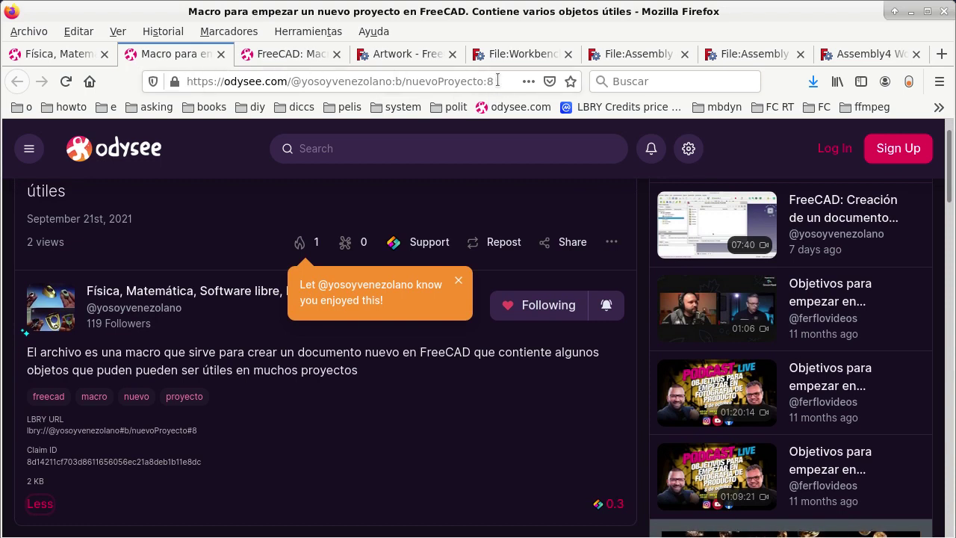
scroll(258, 446, down, 4)
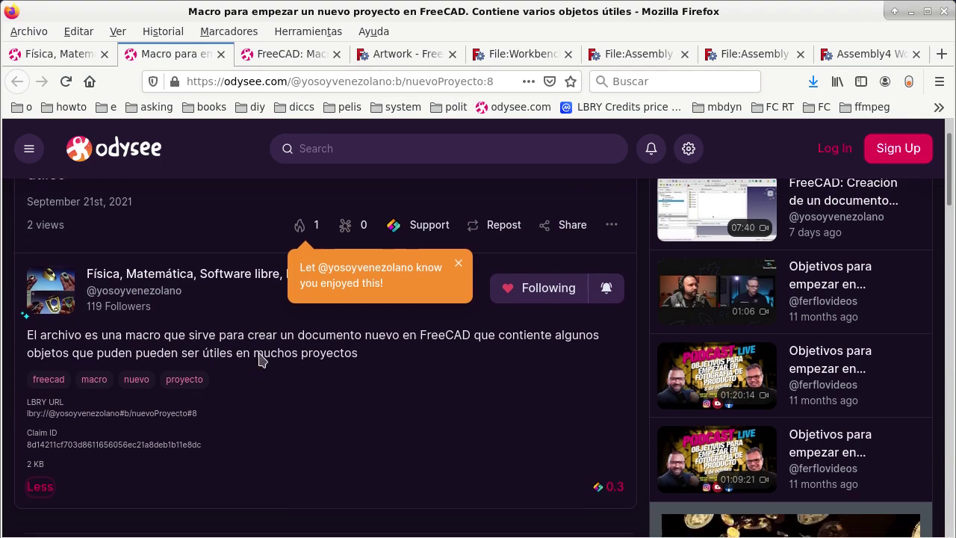
scroll(187, 389, down, 1)
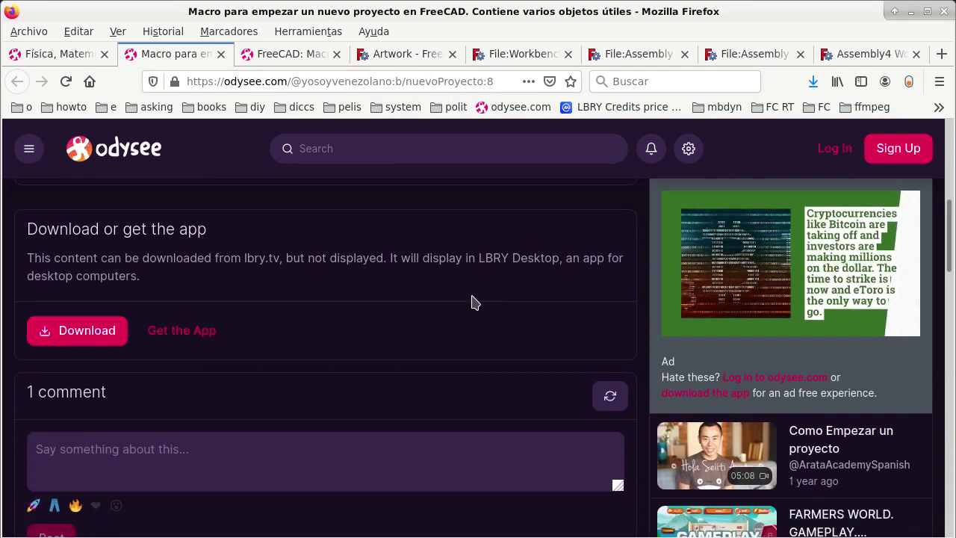
scroll(473, 301, up, 5)
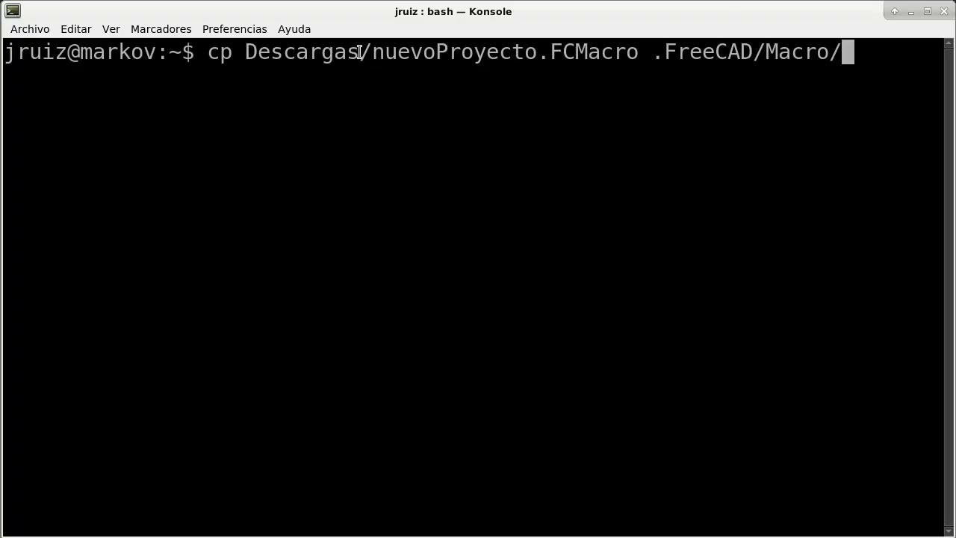
drag(359, 52, 249, 42)
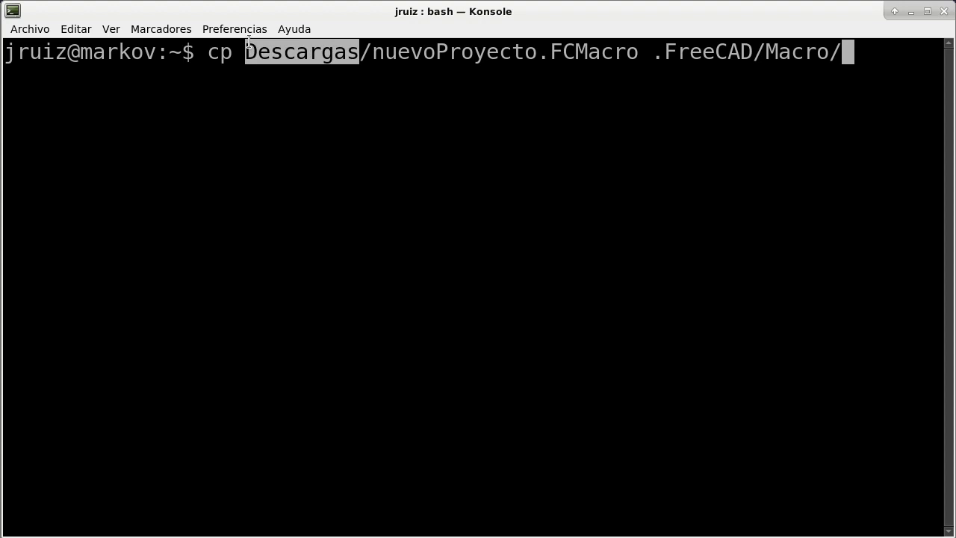
click(358, 81)
drag(375, 52, 636, 41)
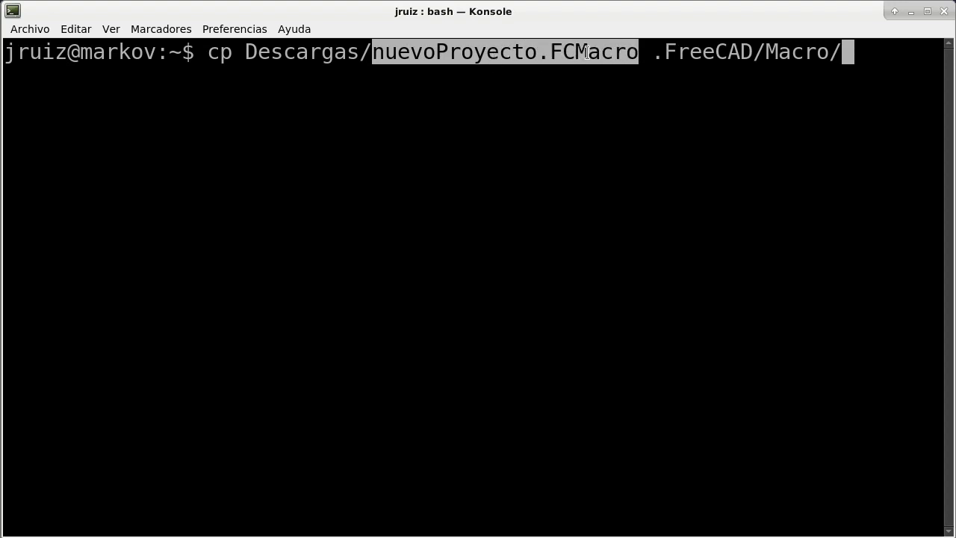
click(226, 56)
double_click(225, 54)
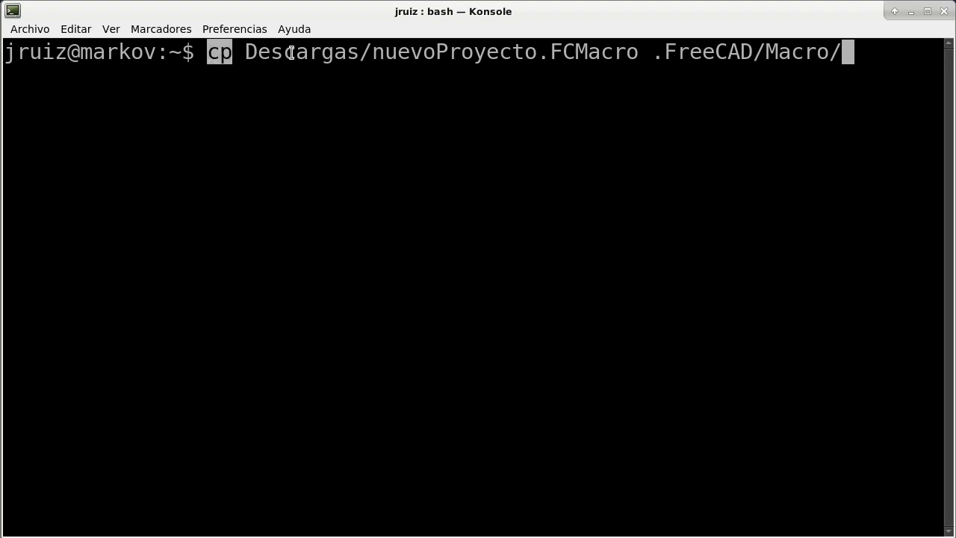
click(263, 51)
drag(244, 51, 643, 46)
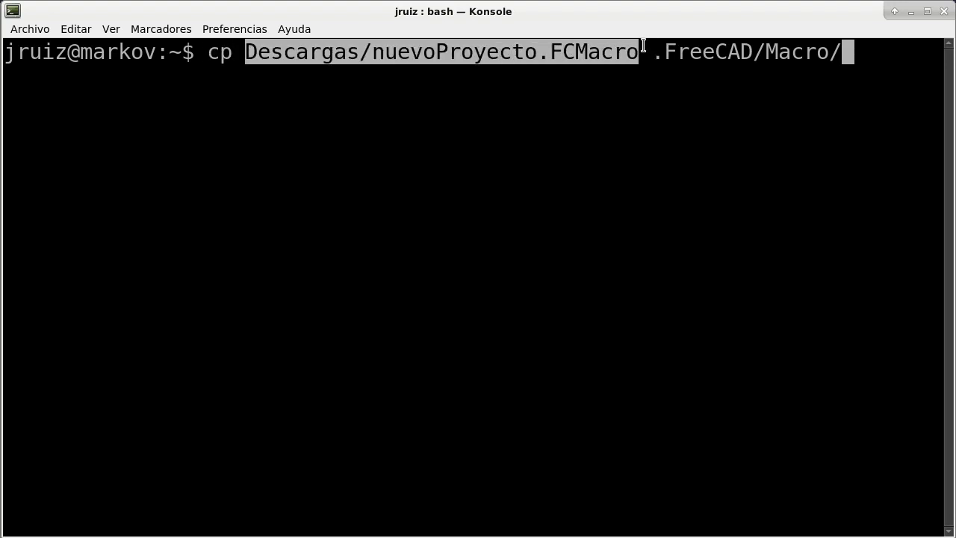
click(716, 65)
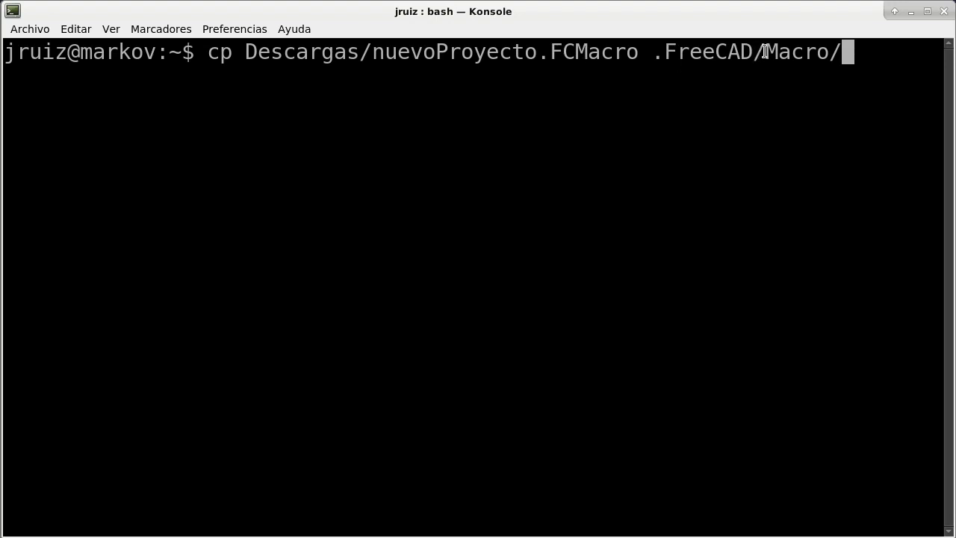
drag(753, 51, 658, 52)
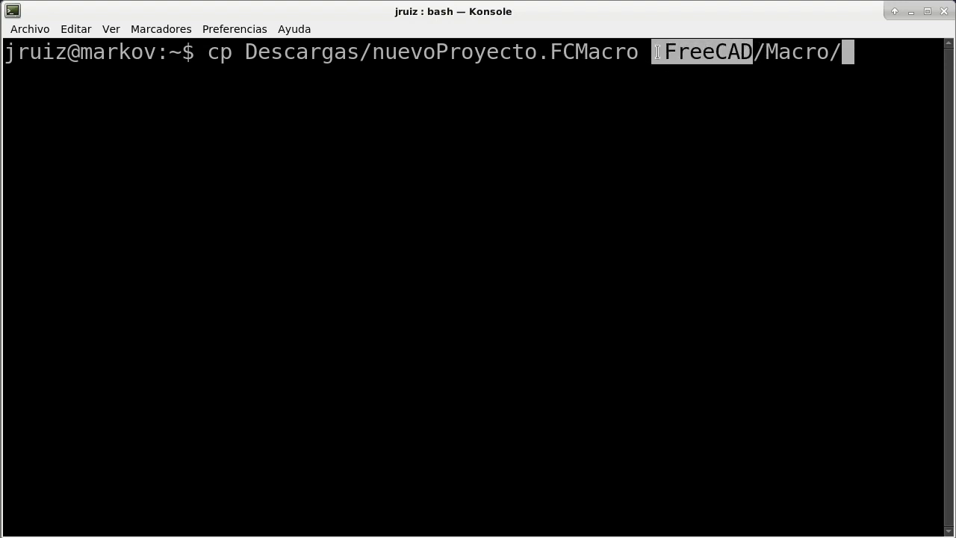
drag(833, 51, 758, 52)
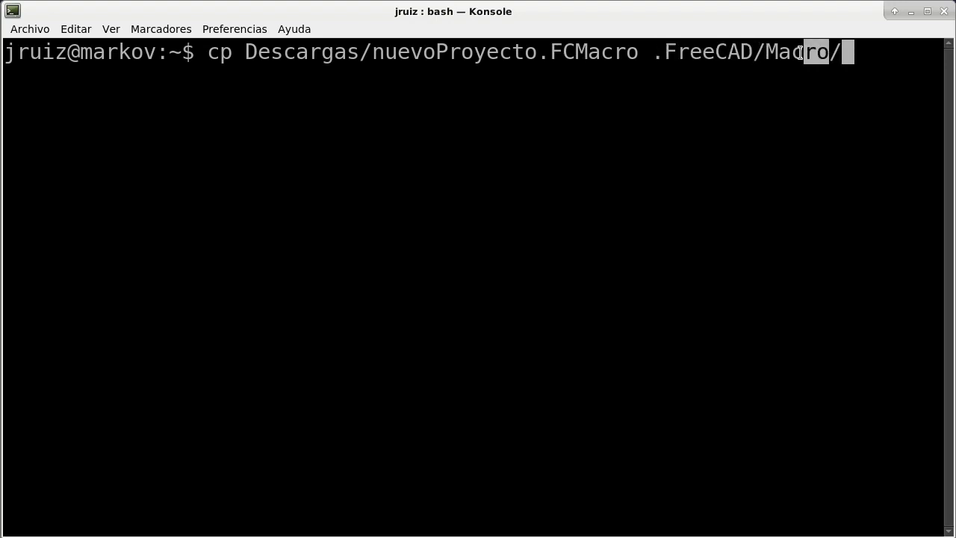
click(841, 58)
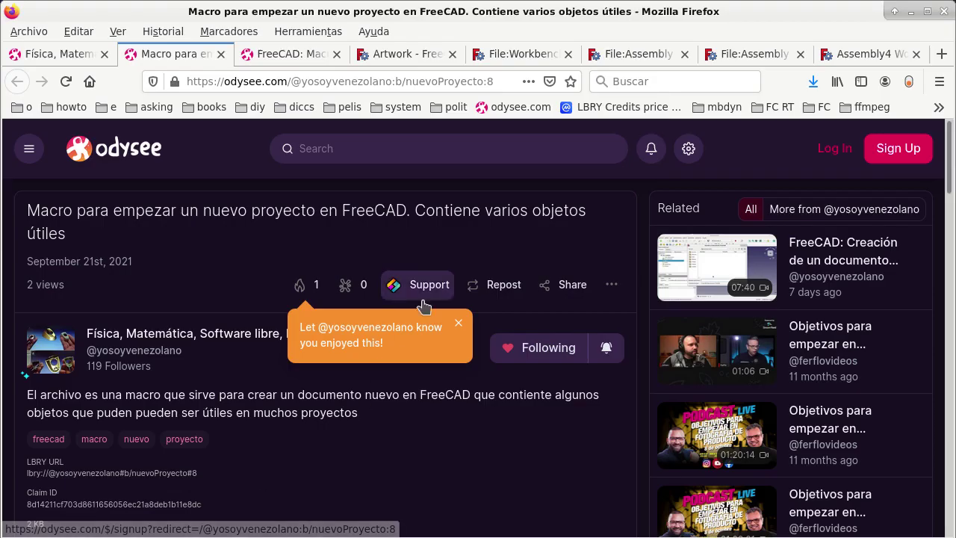
- Open the one-line workbench-switching macro post and highlight its Gui.activateWorkbench macro line
click(301, 58)
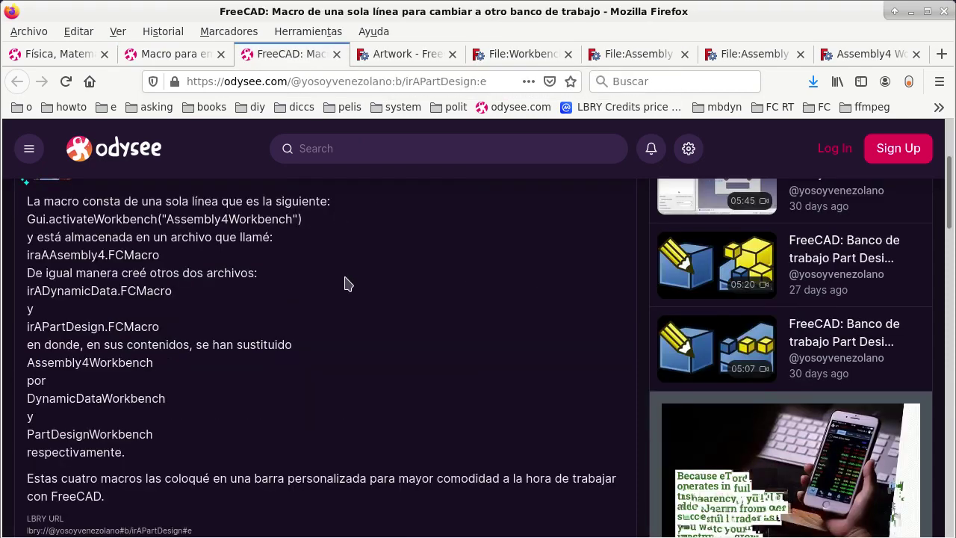
scroll(346, 284, up, 1)
scroll(346, 284, up, 4)
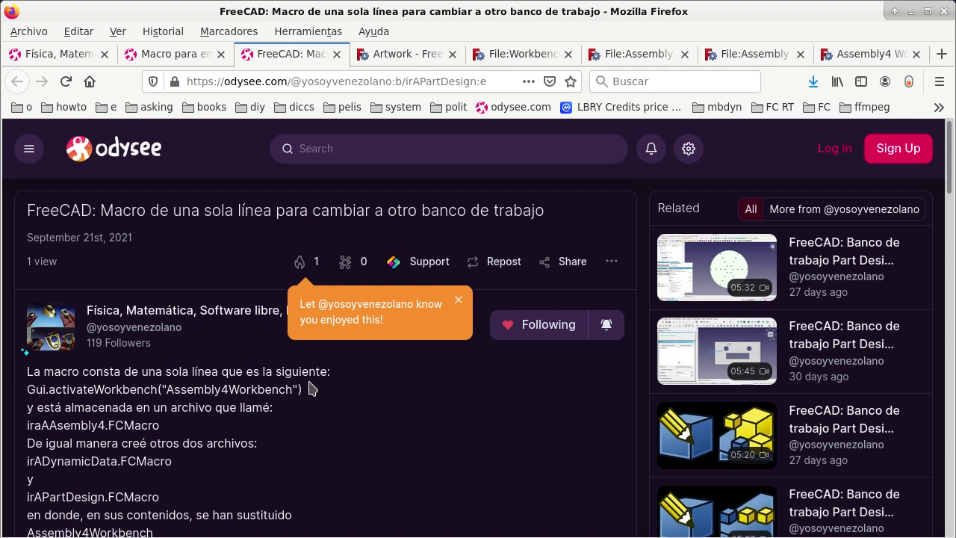
scroll(312, 389, down, 1)
scroll(224, 366, down, 1)
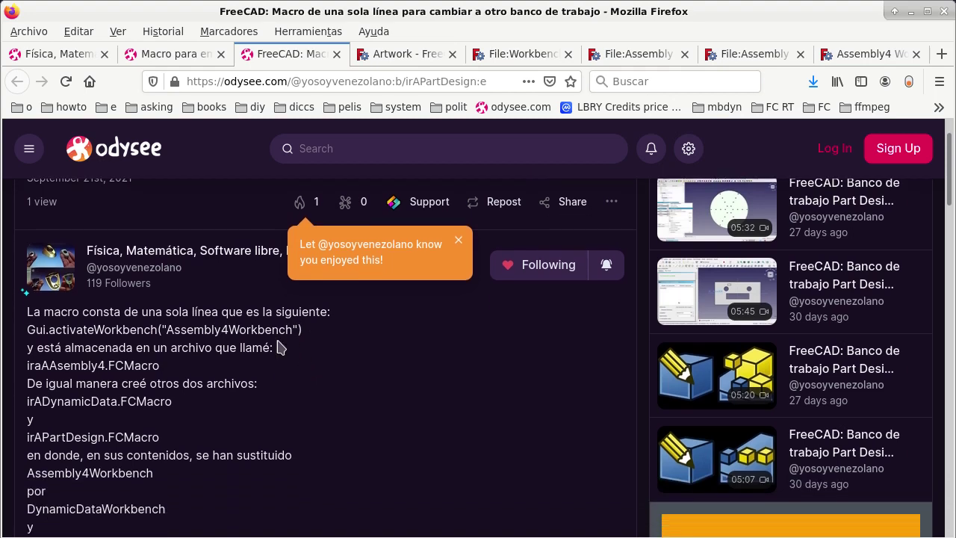
drag(26, 306, 306, 312)
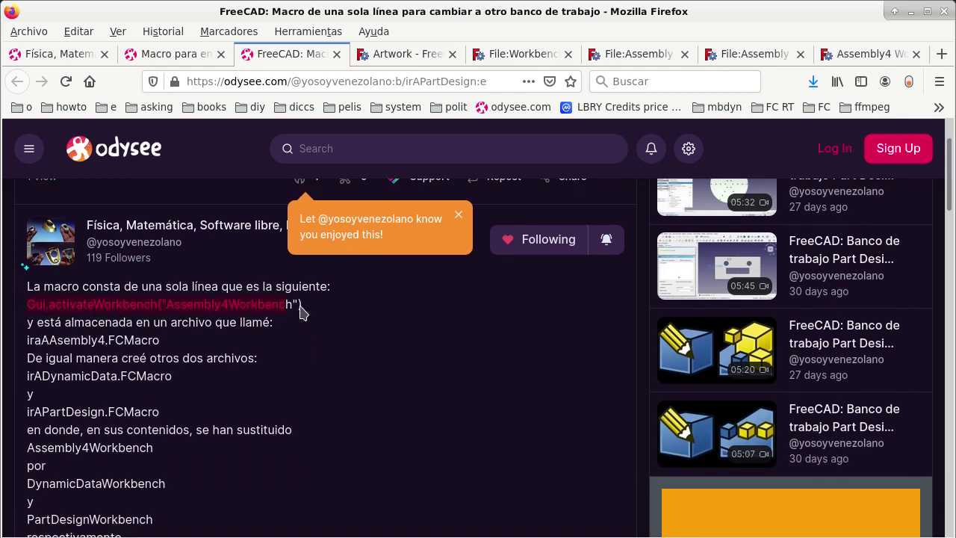
click(322, 312)
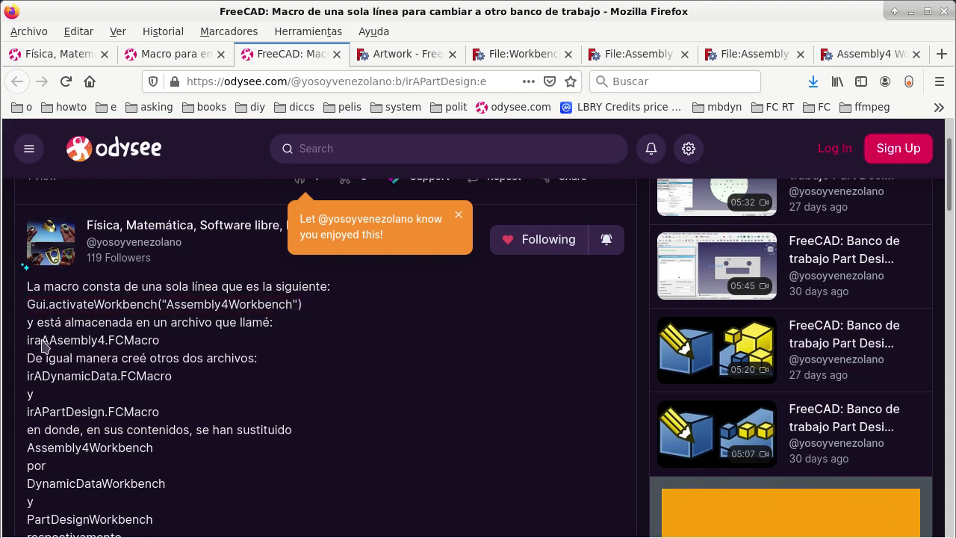
- Highlight the file name iraAAsembly4.FCMacro and the workbench name in the macro line
drag(29, 341, 160, 341)
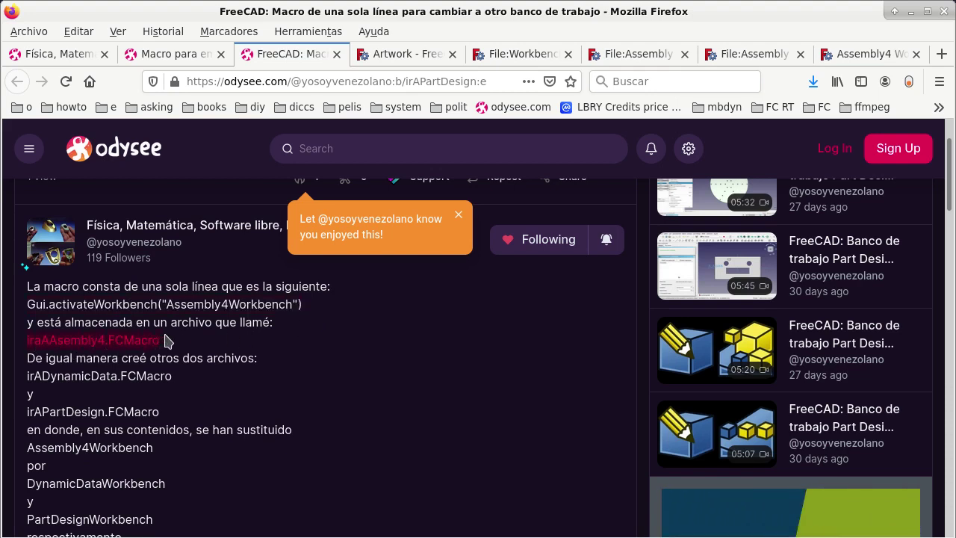
click(193, 344)
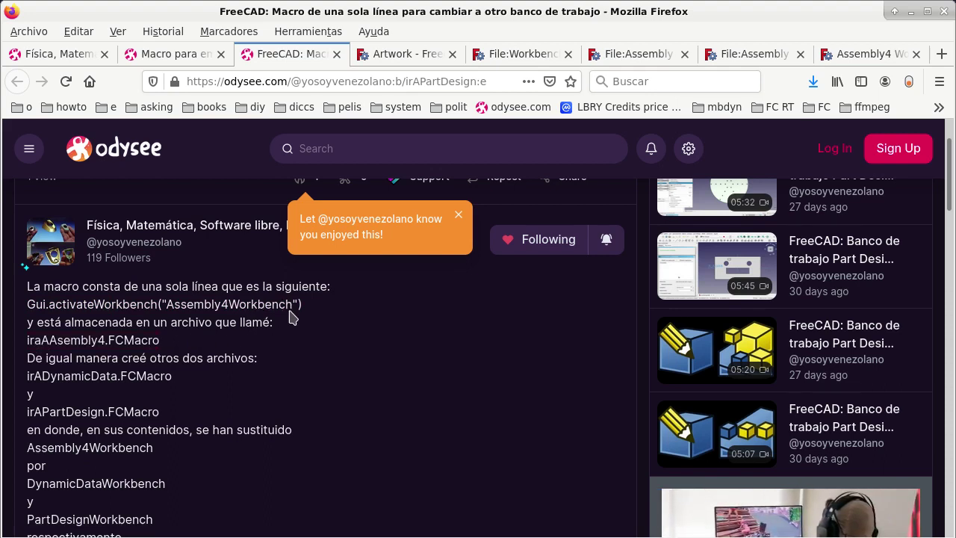
drag(303, 306, 52, 314)
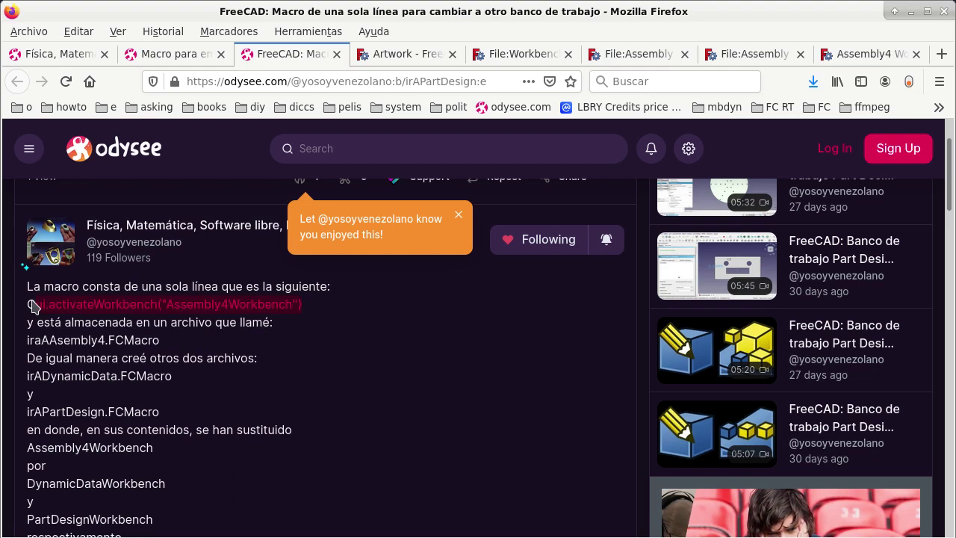
click(56, 314)
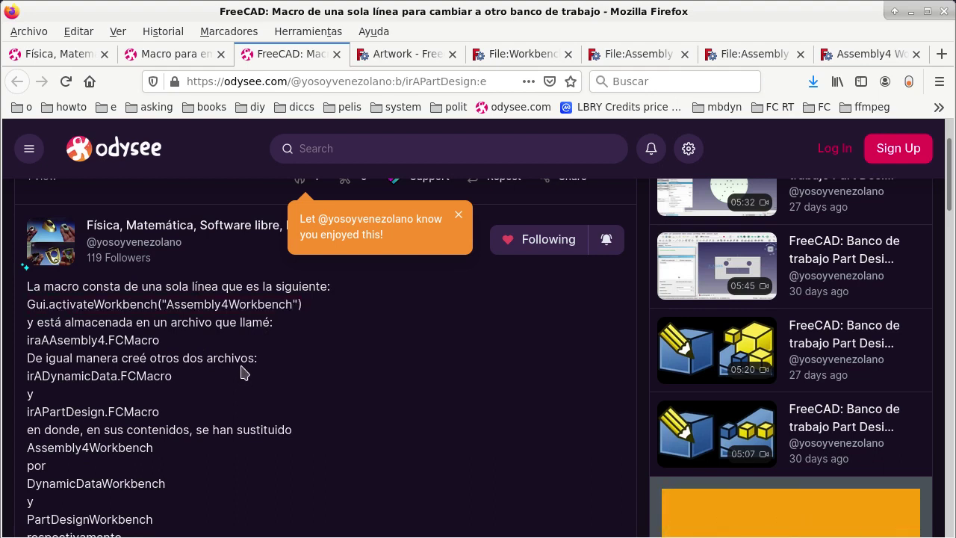
- Highlight the irADynamicData.FCMacro and irAPartDesign.FCMacro file names, then Gui.activateWorkbench
scroll(237, 365, down, 1)
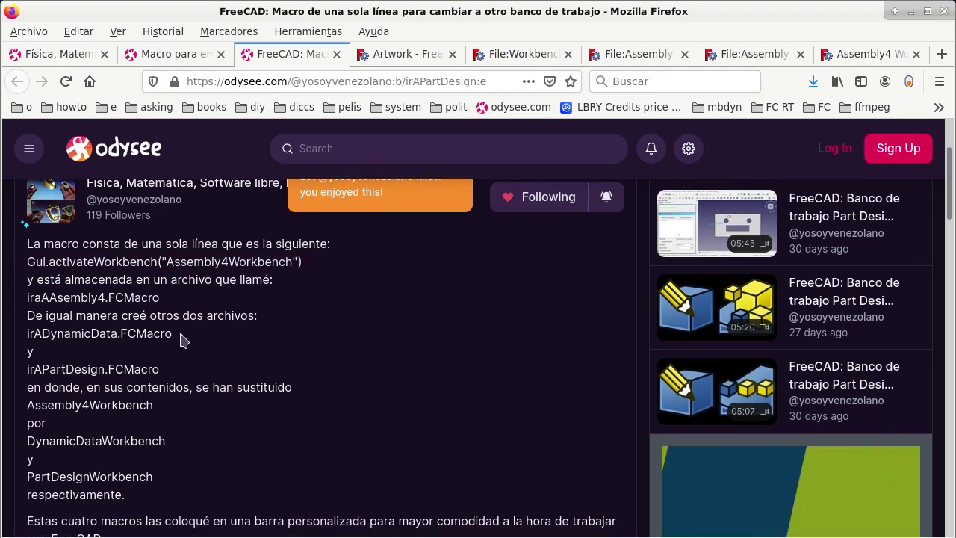
drag(178, 334, 27, 334)
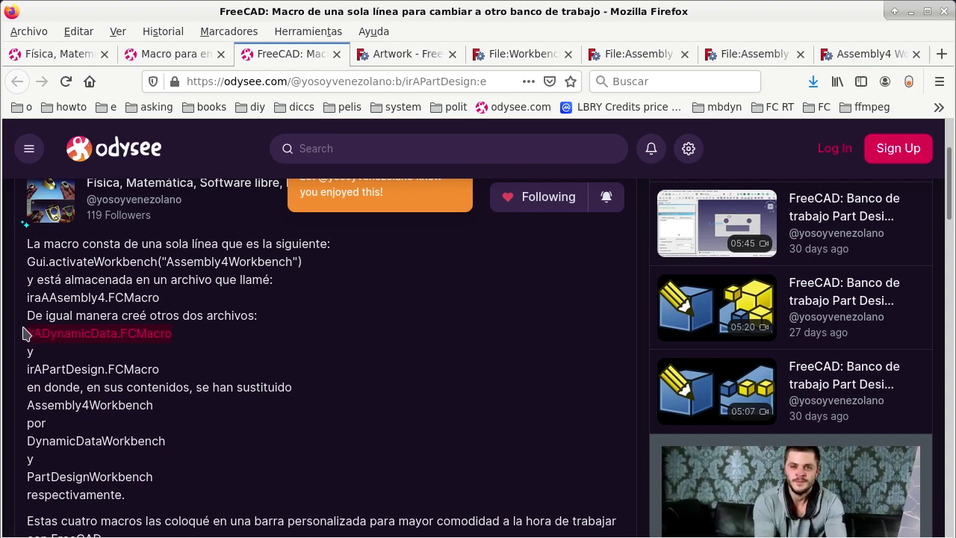
click(88, 337)
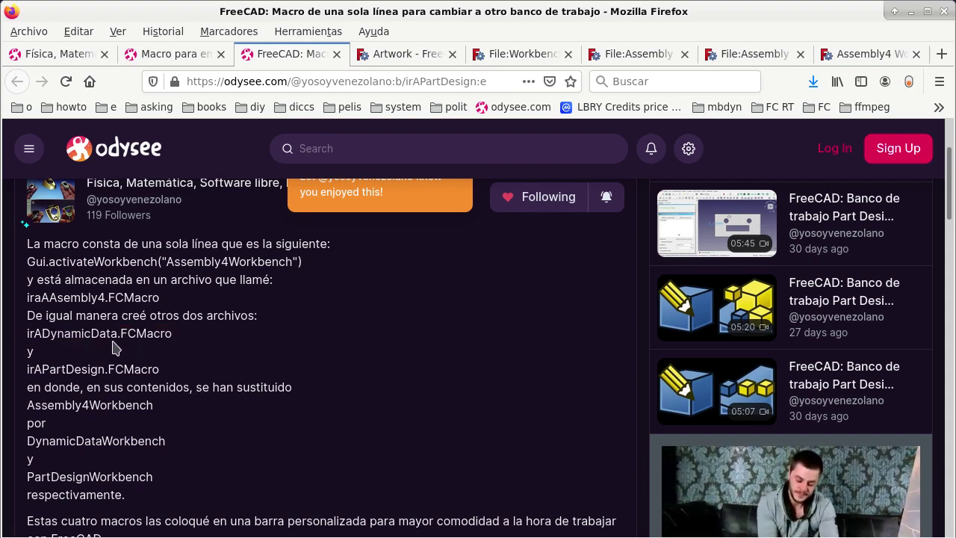
drag(159, 369, 32, 370)
click(188, 376)
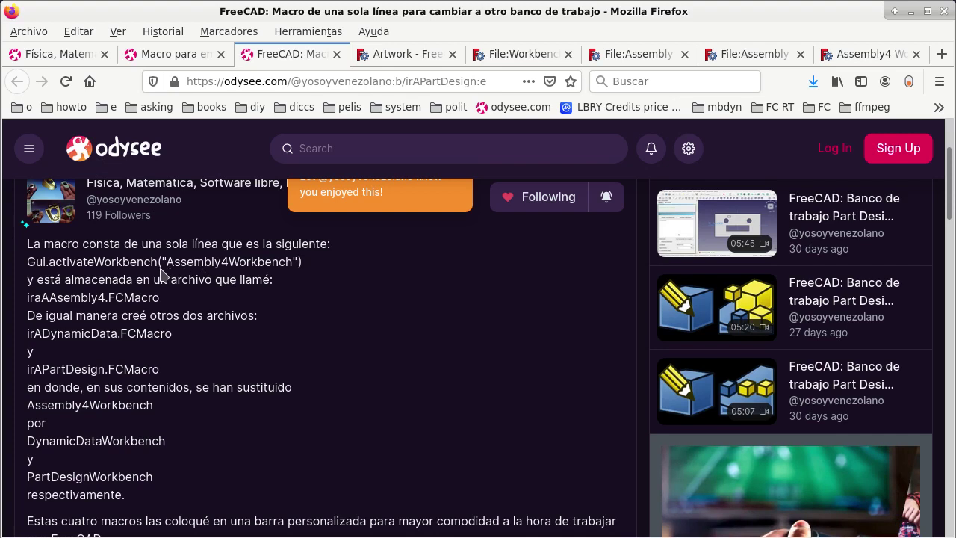
drag(163, 267, 29, 263)
click(42, 264)
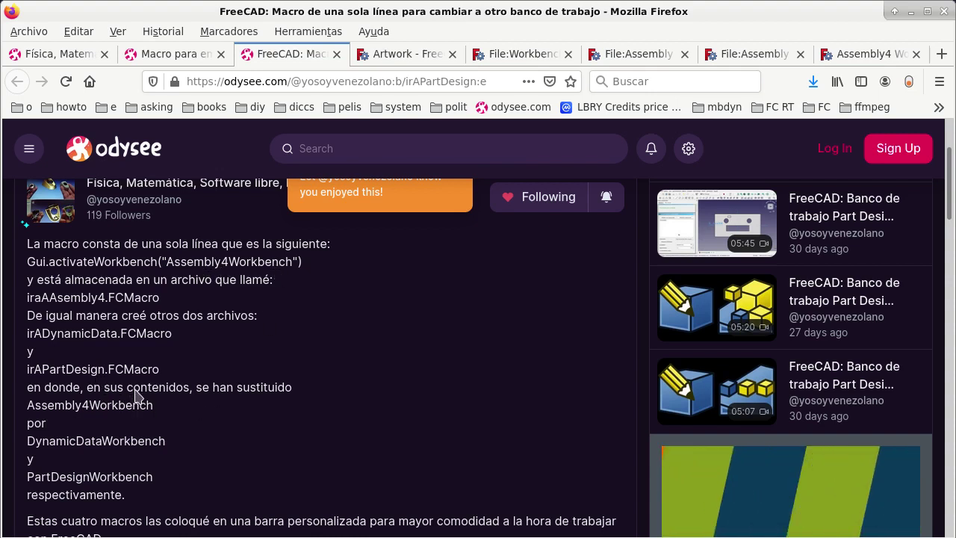
scroll(100, 381, down, 2)
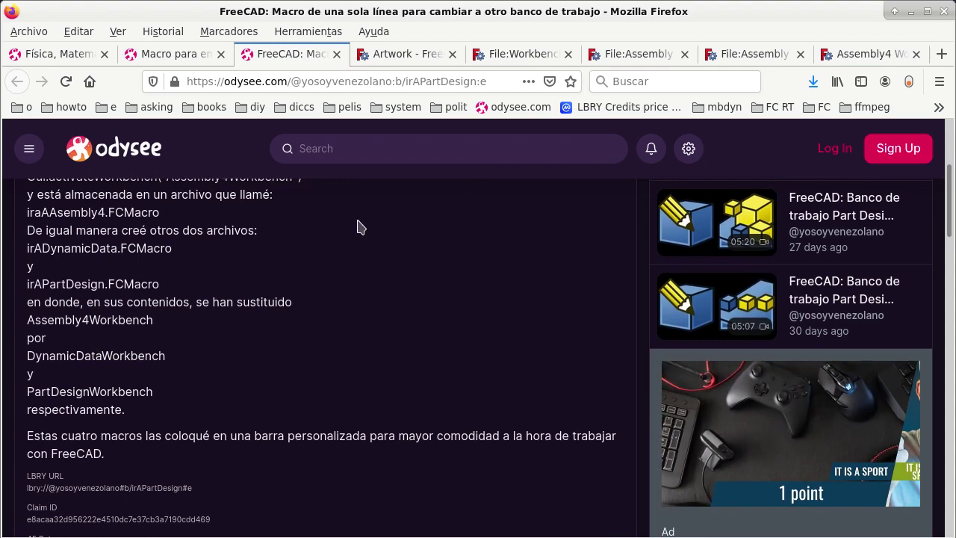
scroll(359, 227, up, 2)
scroll(359, 227, down, 3)
scroll(230, 260, down, 2)
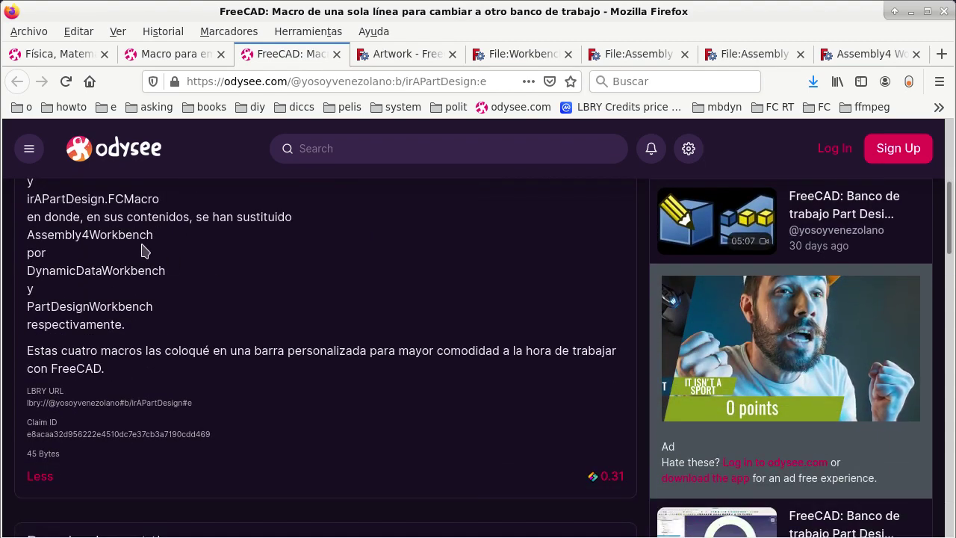
scroll(340, 244, up, 5)
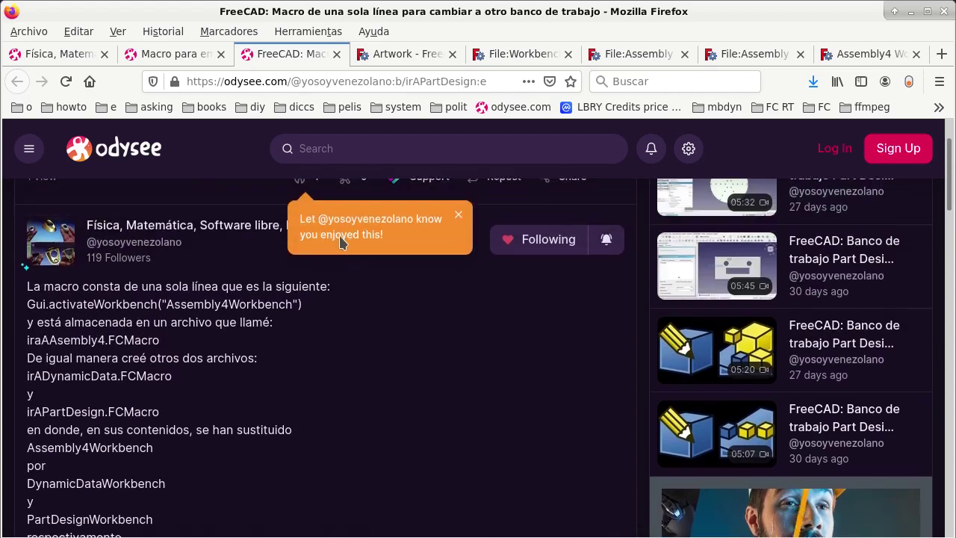
scroll(335, 261, up, 1)
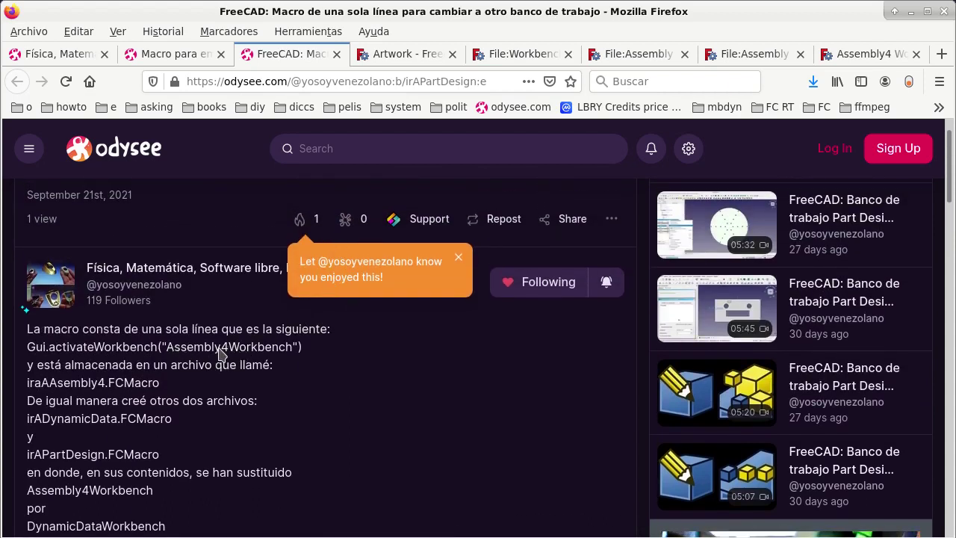
scroll(261, 358, down, 2)
scroll(257, 357, down, 3)
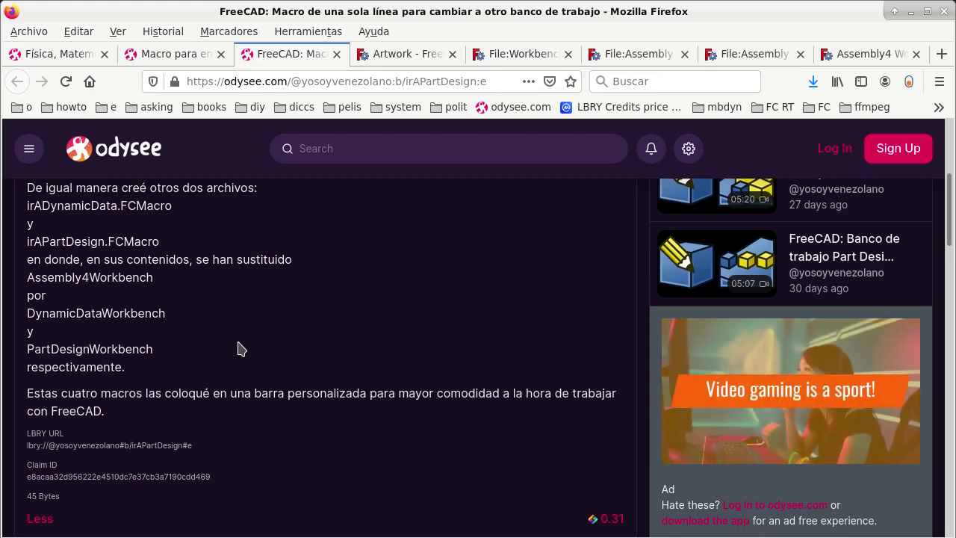
scroll(239, 348, up, 4)
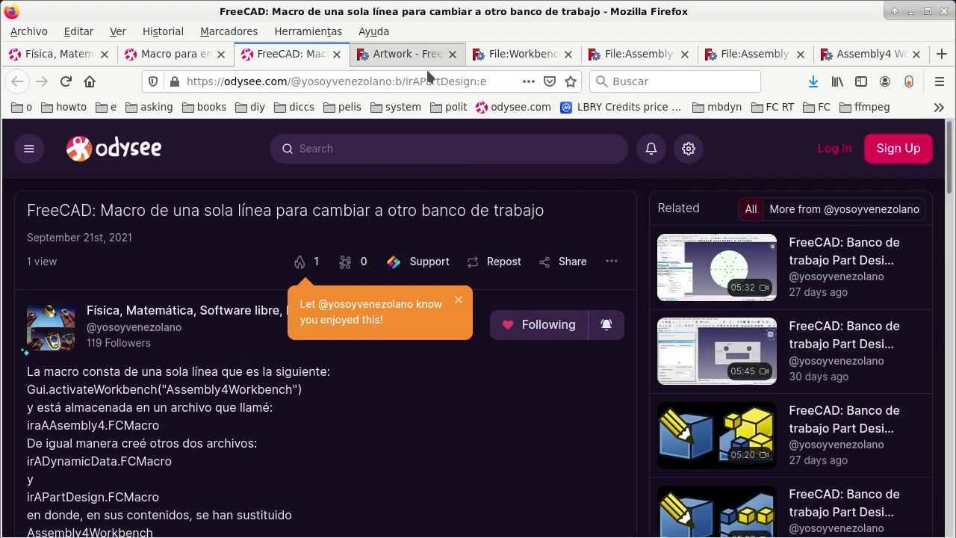
key(alt+Tab)
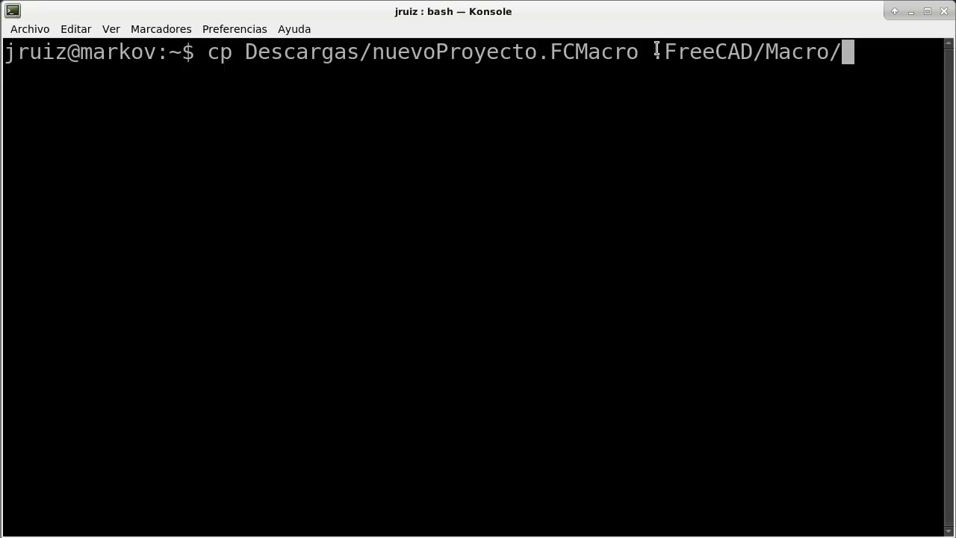
- Highlight the .FreeCAD/Macro/ destination path in the Konsole cp command
drag(653, 51, 836, 52)
click(836, 52)
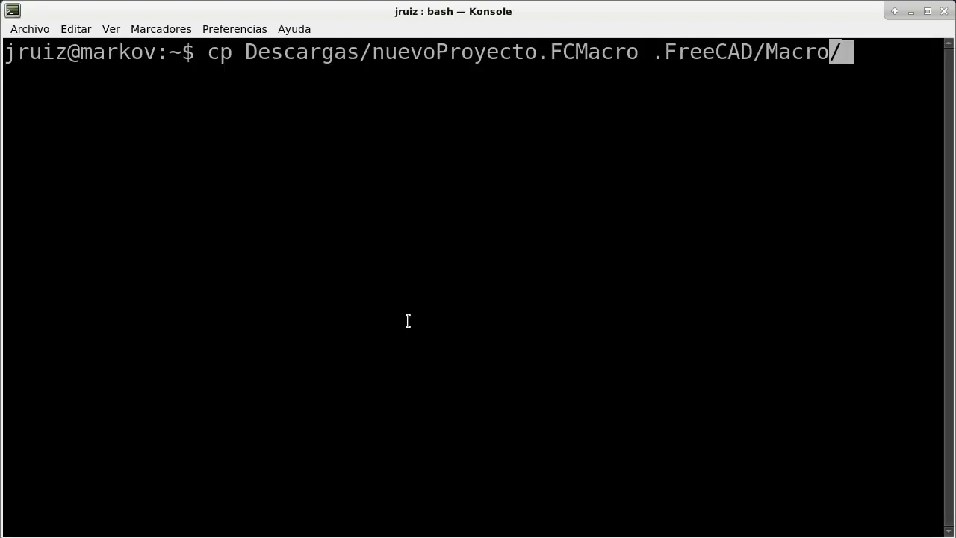